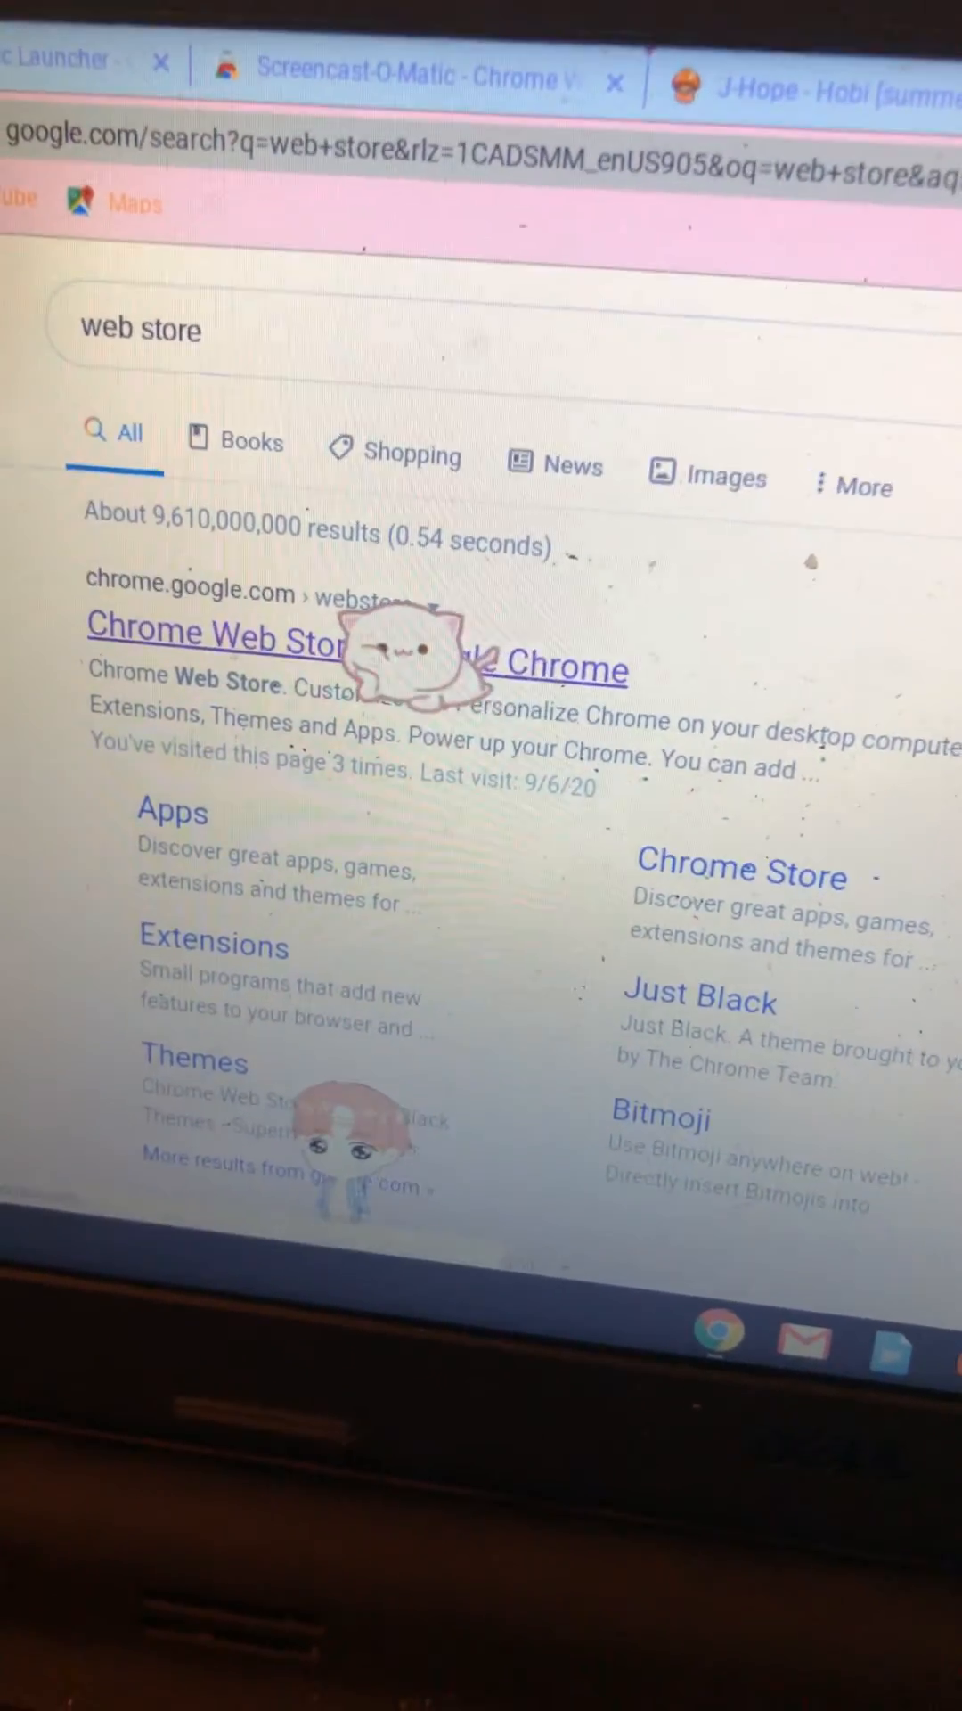
Open the Chrome Web Store from the Google search results
left_click(267, 635)
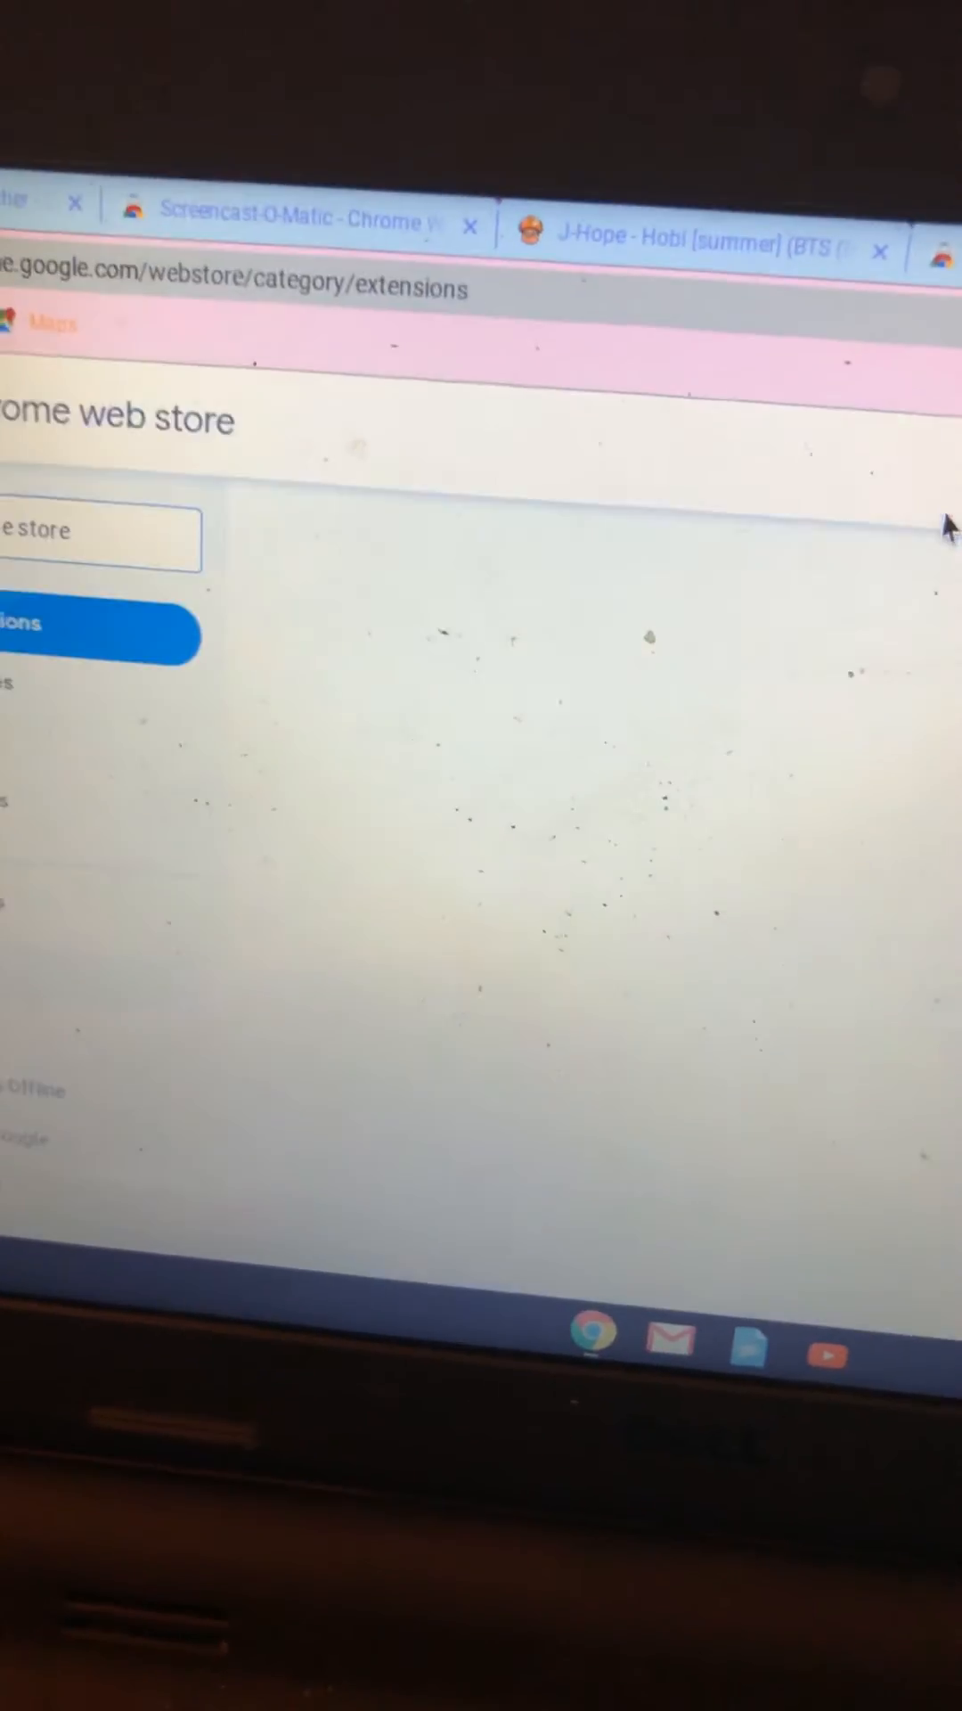